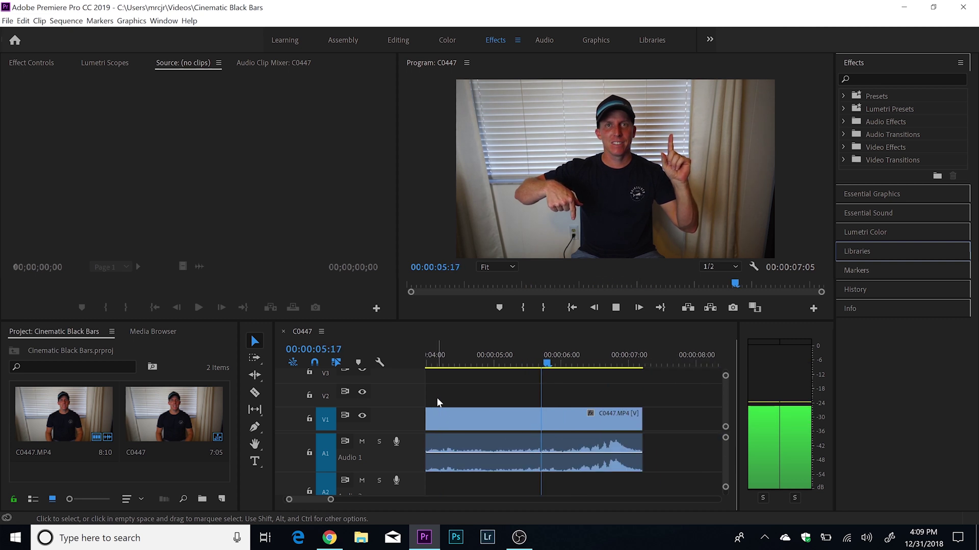
- Create a 3840×2160, 23.976 fps adjustment layer in the Cinematic Black Bars bin
key("Home")
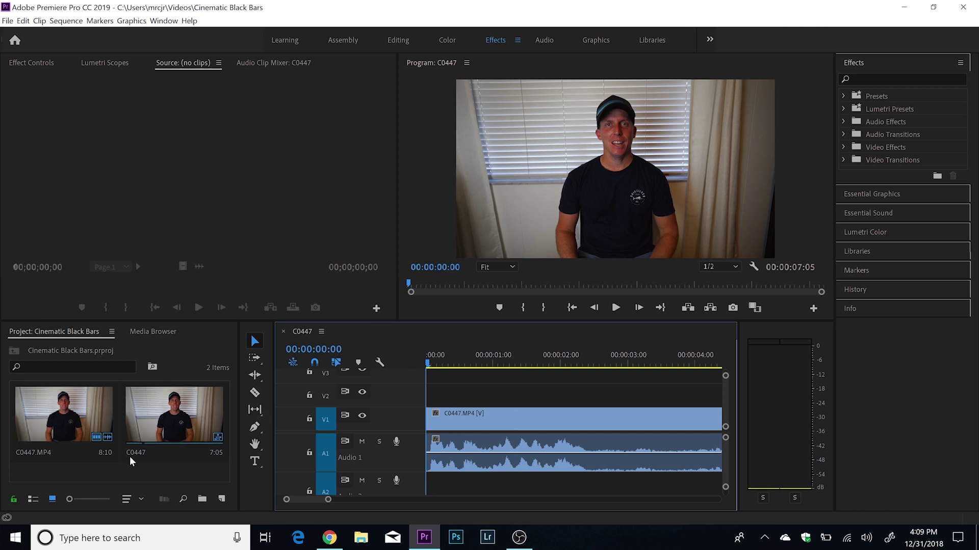
right_click(83, 476)
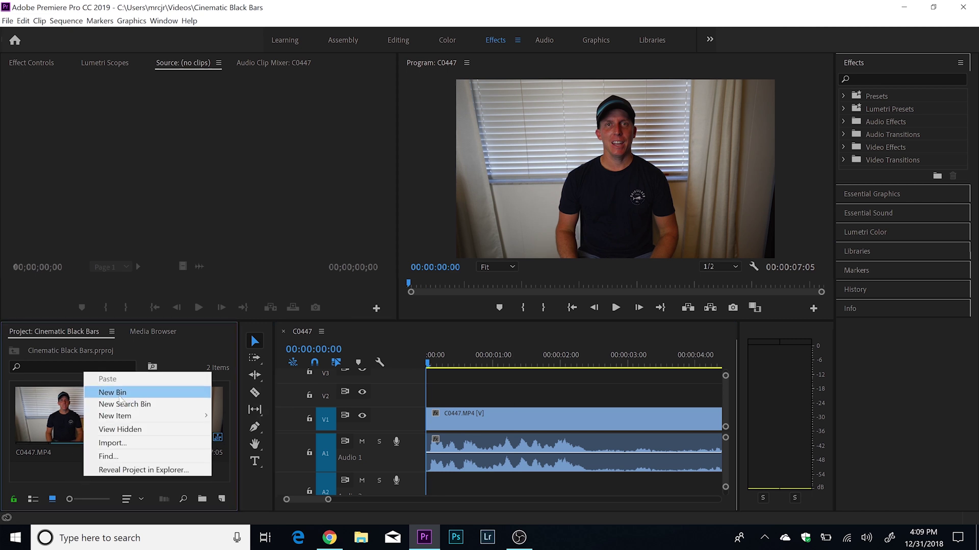
mouse_move(124, 418)
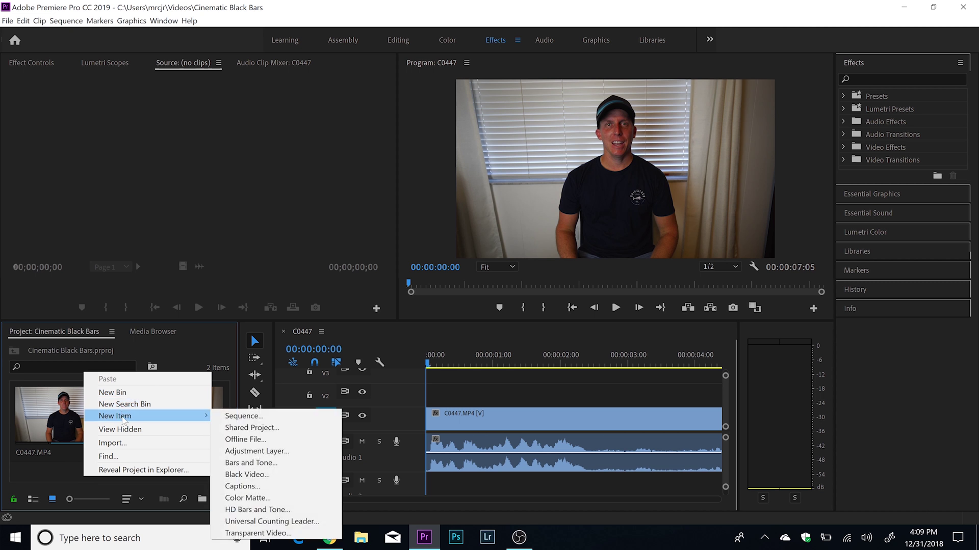
left_click(236, 452)
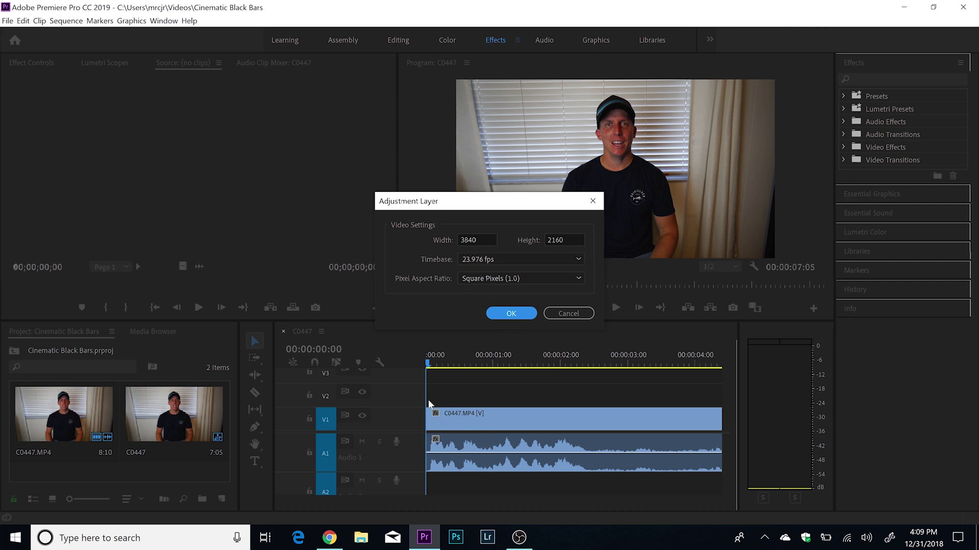
left_click(511, 315)
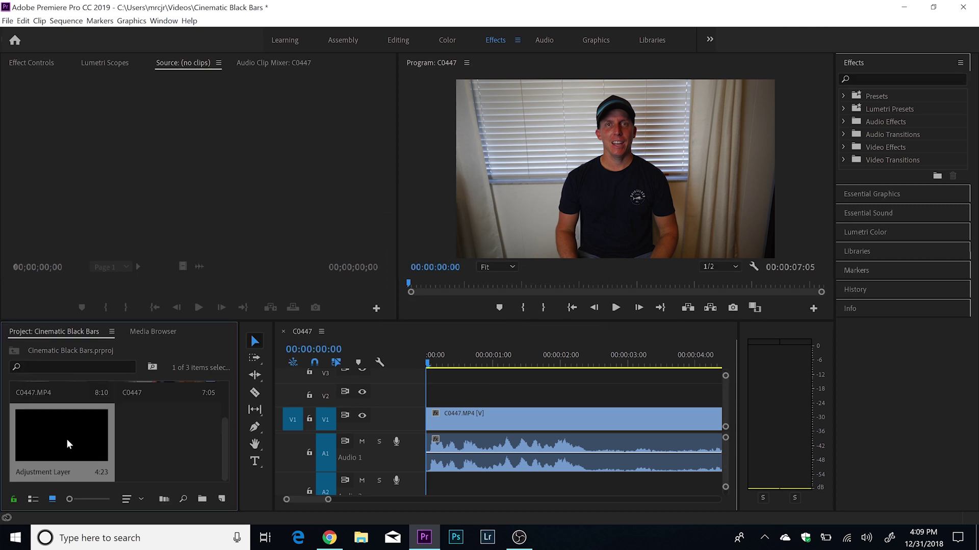
- Place the adjustment layer on V2 above C0447.MP4, ending in the Effects workspace
left_click_drag(42, 439, 434, 402)
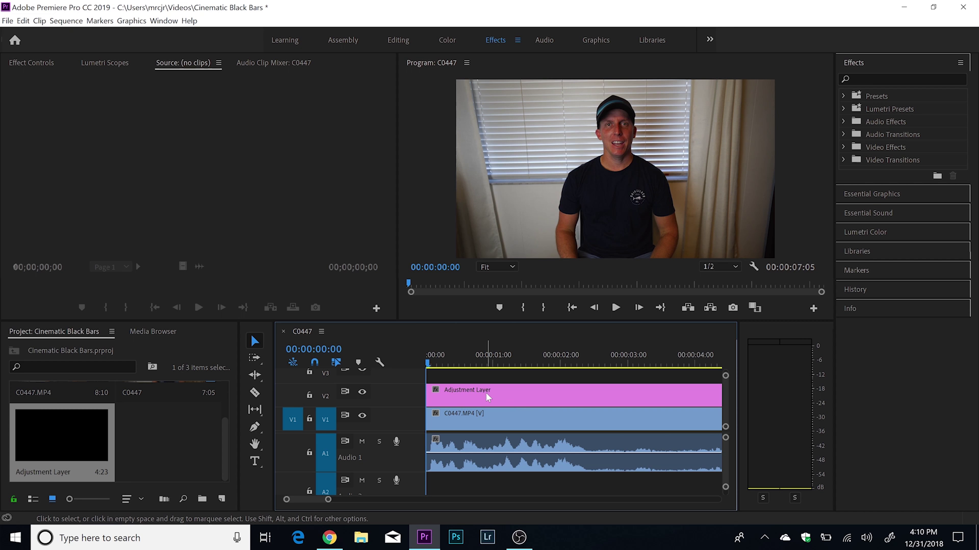
left_click(910, 79)
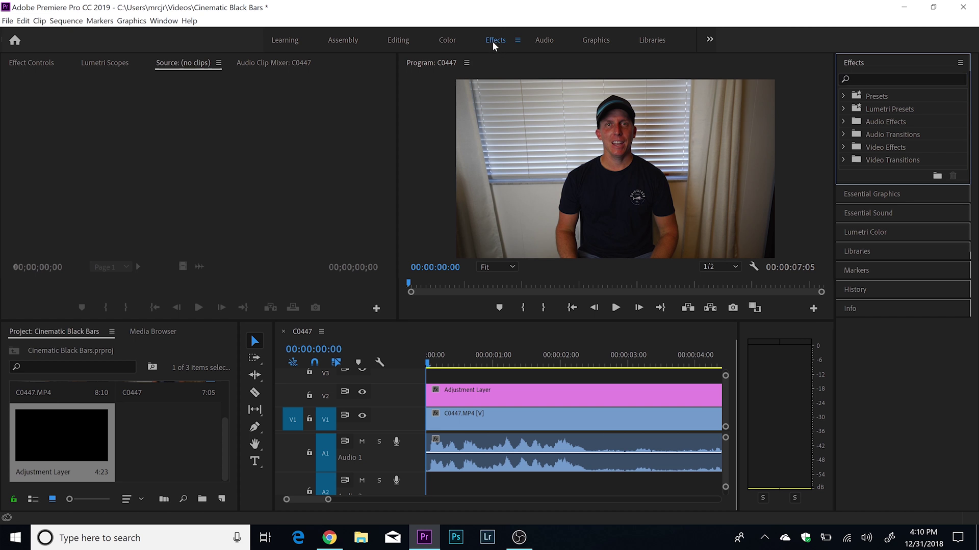
left_click(411, 39)
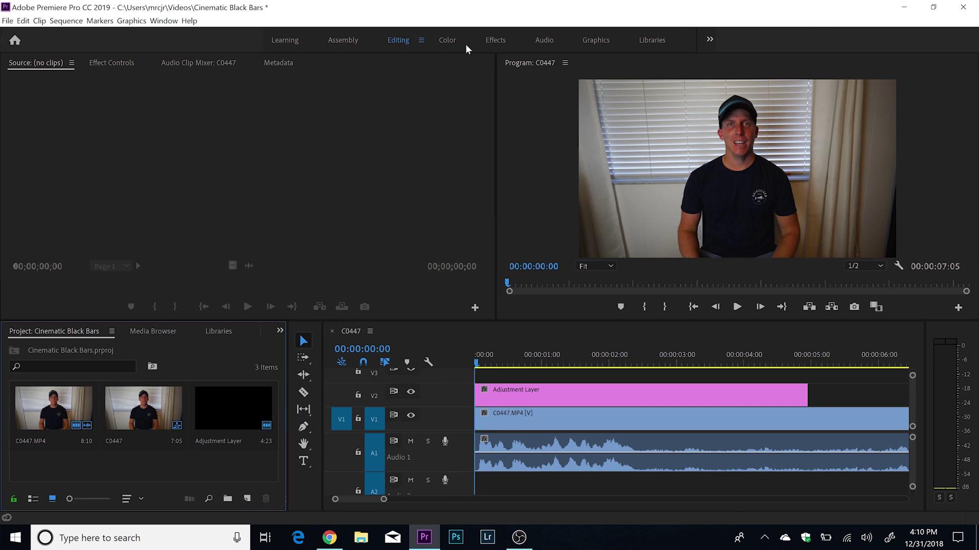
left_click(502, 44)
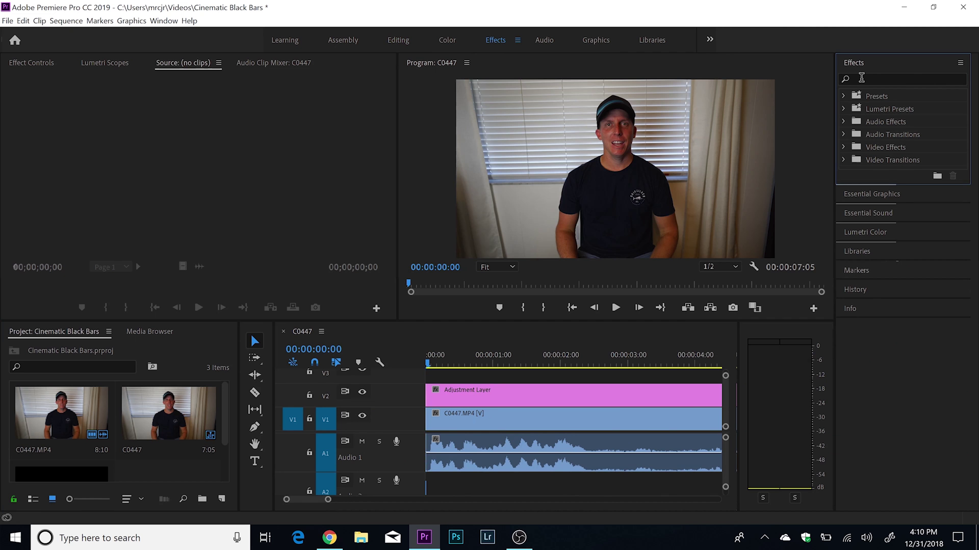
- Search for 'crop' and apply the Crop effect to the adjustment layer
left_click(861, 78)
type("c")
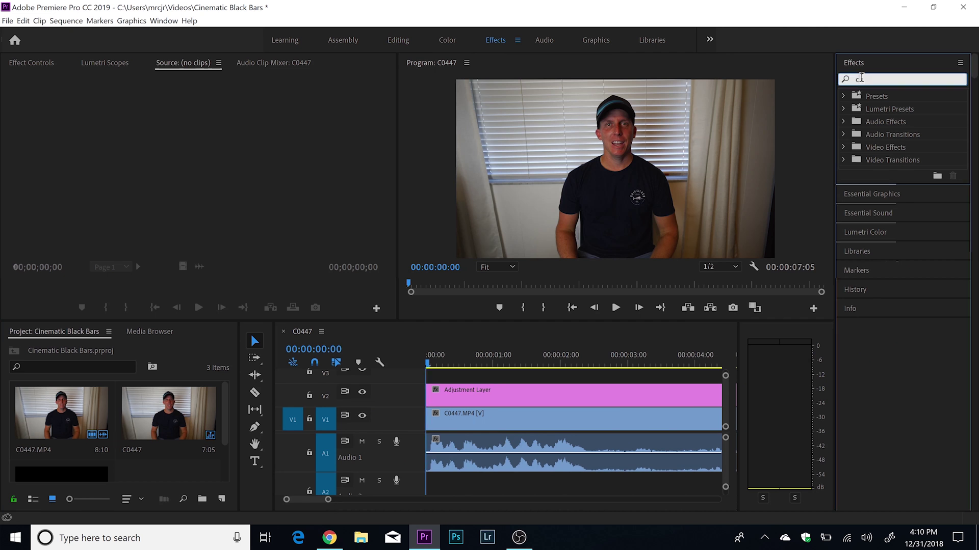
type("rop")
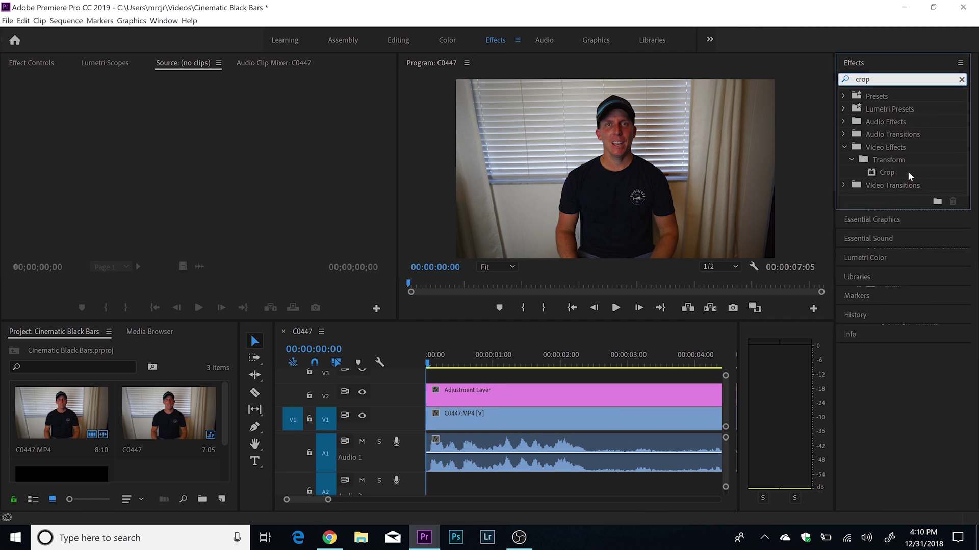
left_click_drag(891, 173, 502, 392)
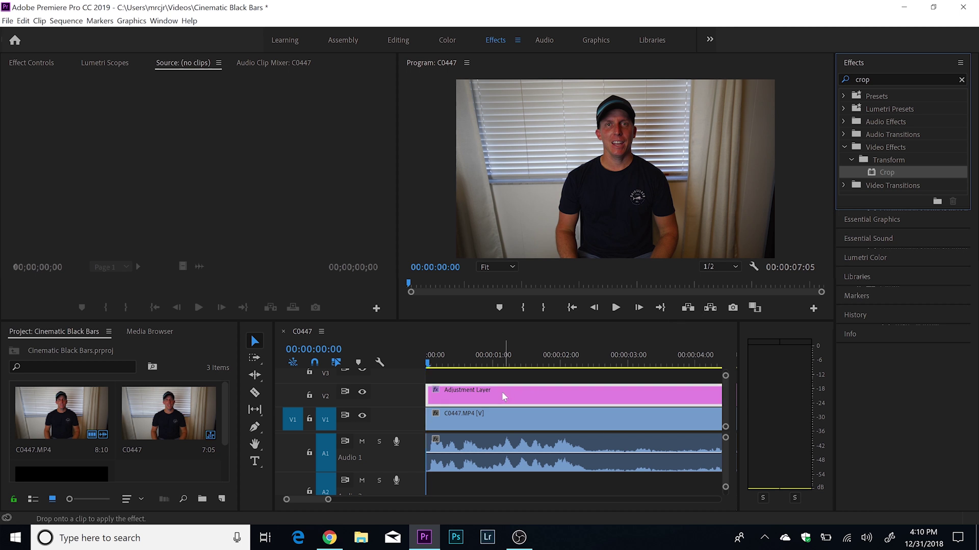
- Show the adjustment layer's Crop settings in Effect Controls and set Top to 12.0%
double_click(474, 393)
left_click(33, 63)
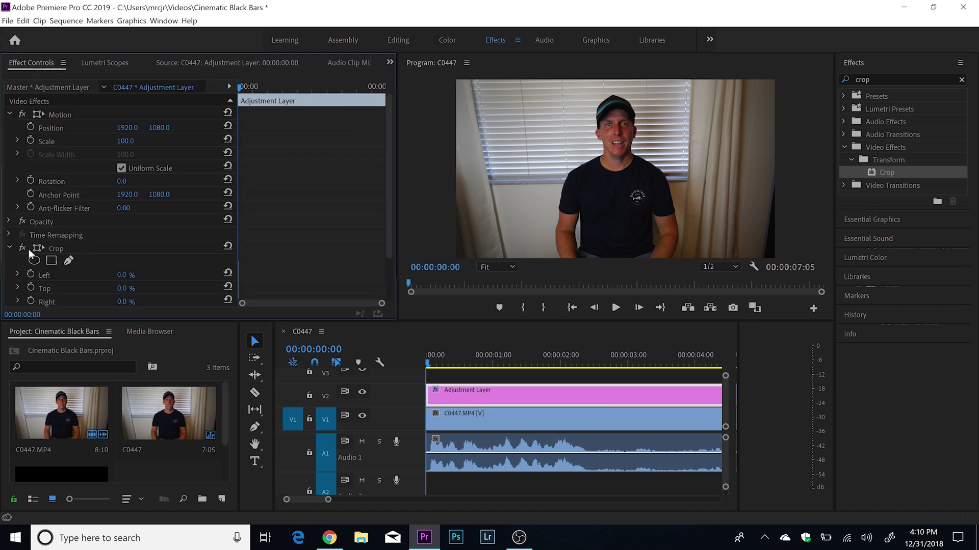
scroll(63, 267, "down", 3)
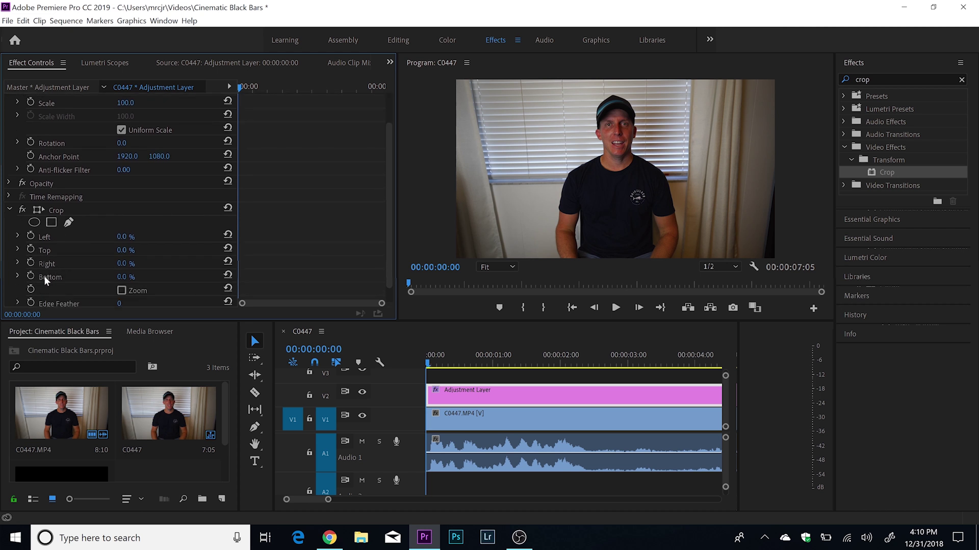
left_click(133, 248)
type("12")
left_click(135, 274)
type("12")
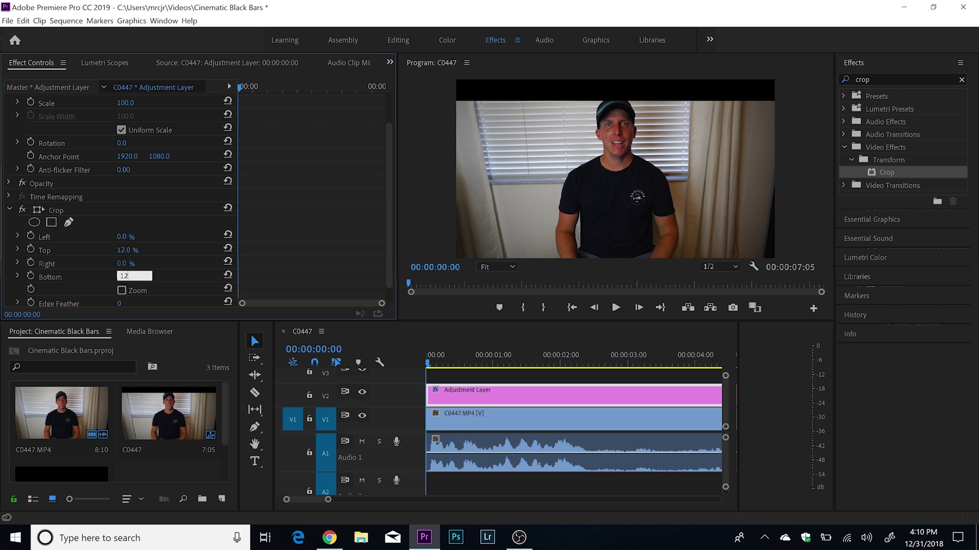
key("Return")
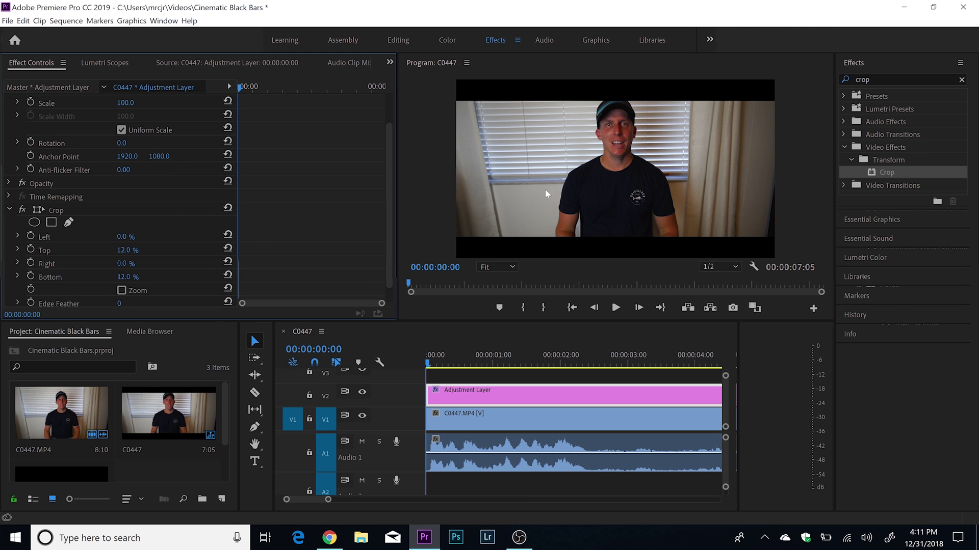
left_click(128, 250)
type("0")
key("Return")
left_click(134, 276)
type("0")
key("Return")
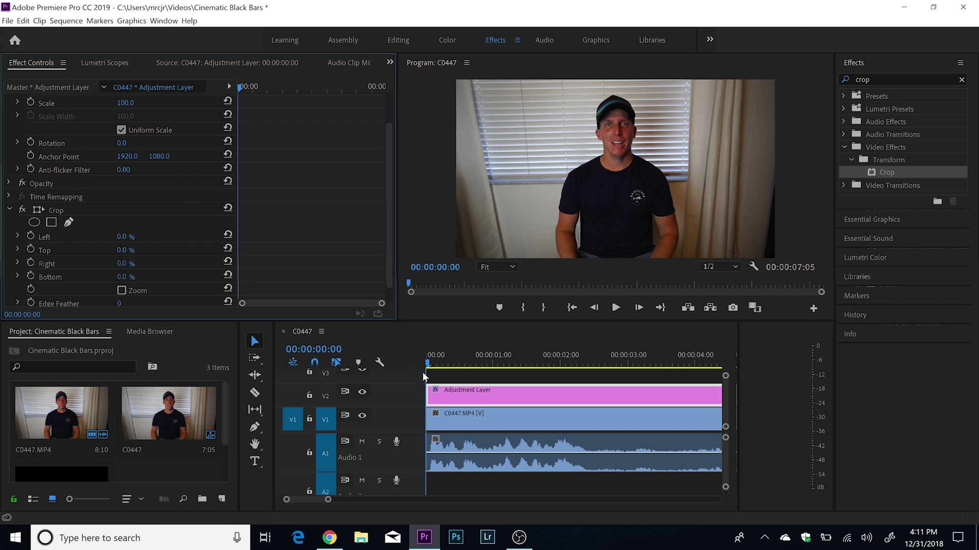
- Scrub and play the sequence, then park the playhead at 00:00:01:14
left_click_drag(428, 368, 474, 368)
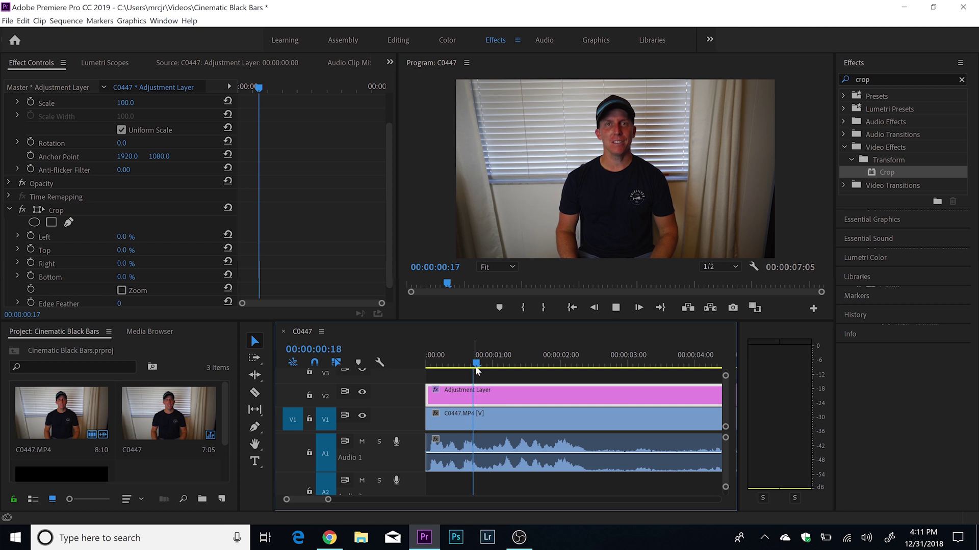
key("space")
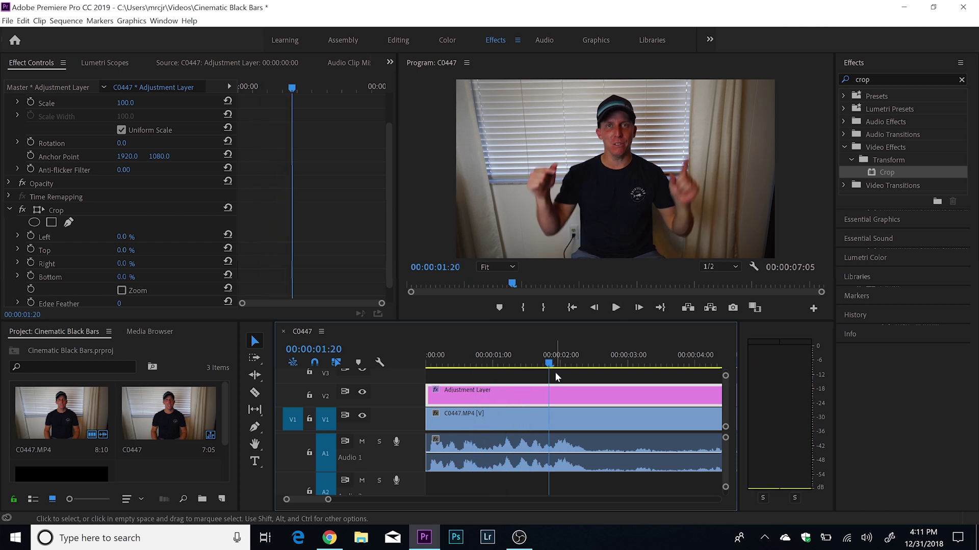
left_click_drag(552, 364, 569, 370)
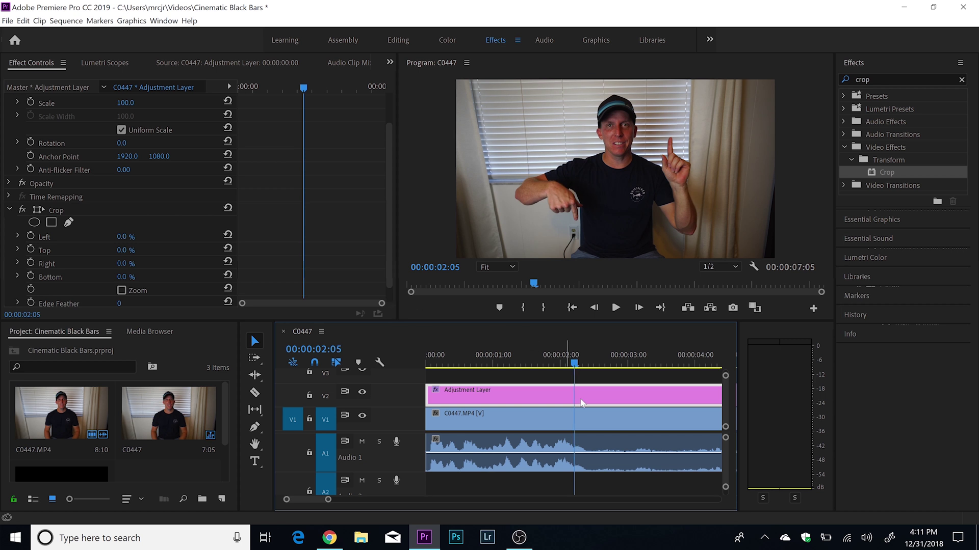
left_click_drag(575, 363, 532, 367)
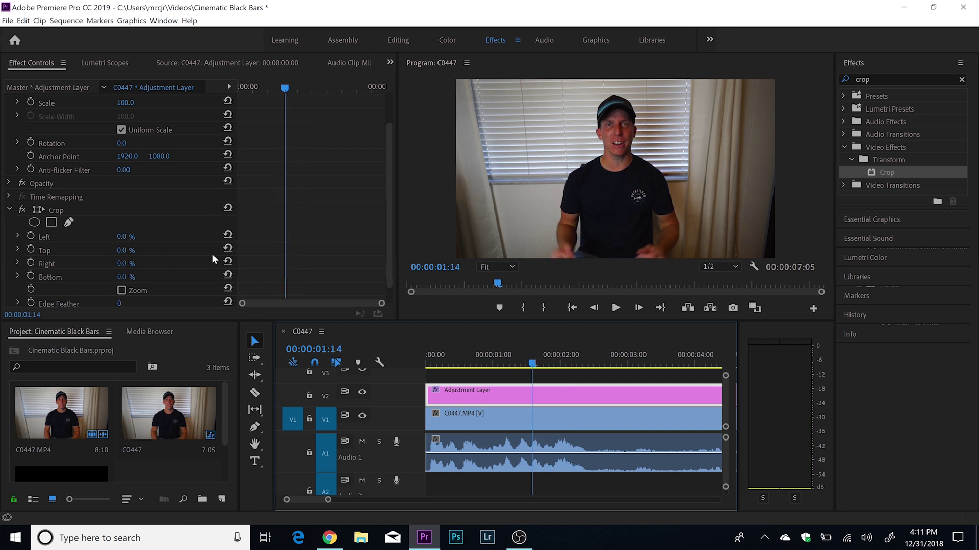
- Start Top and Bottom crop keyframes at 0% at 01:14, then play to 00:00:02:08
left_click(30, 250)
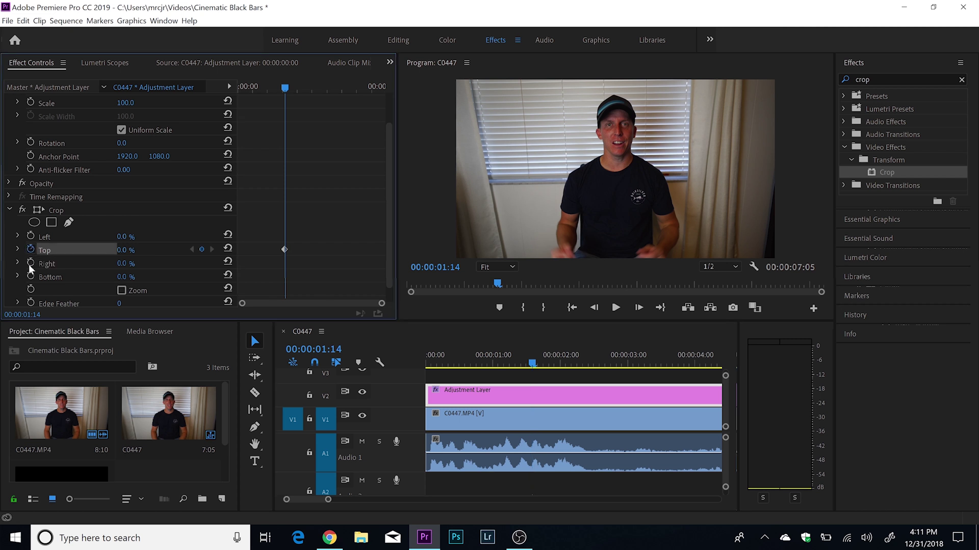
left_click(30, 278)
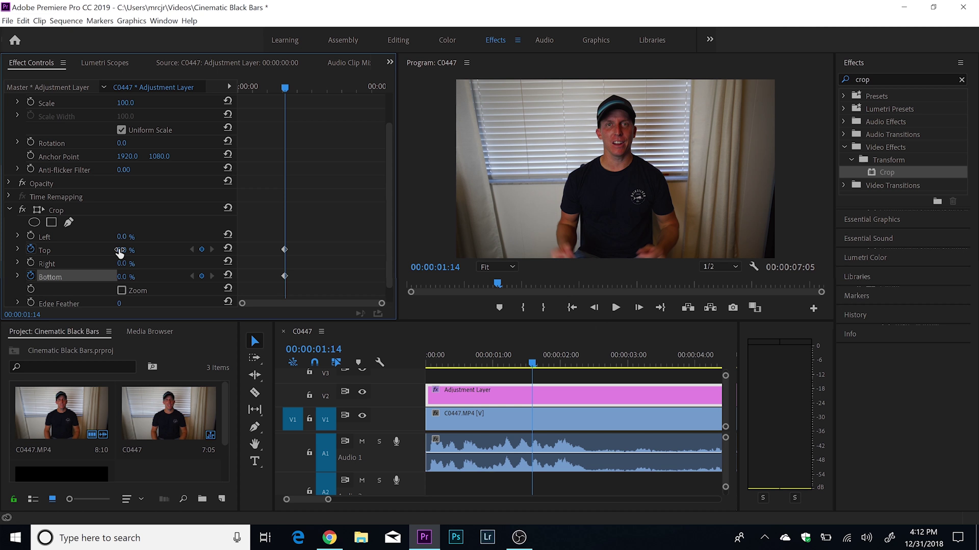
key("space")
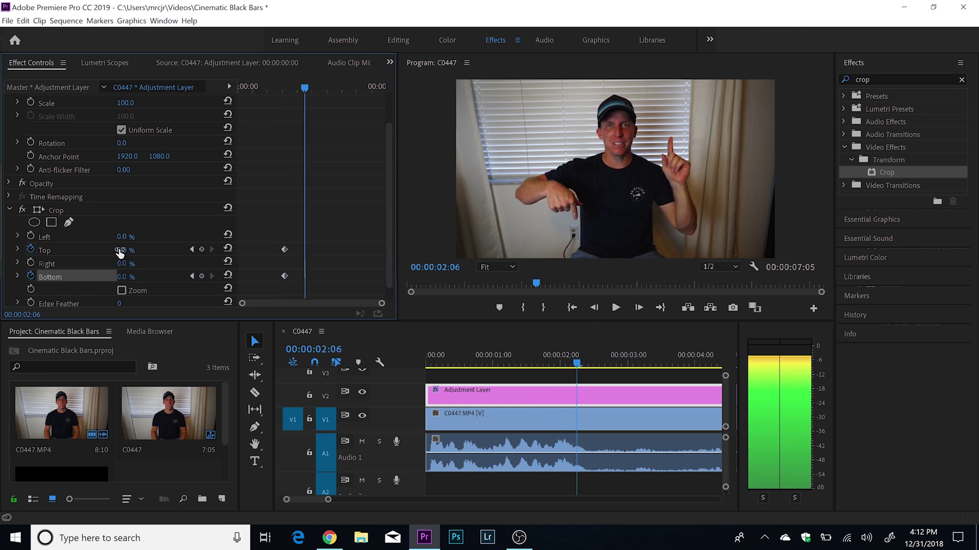
key("space")
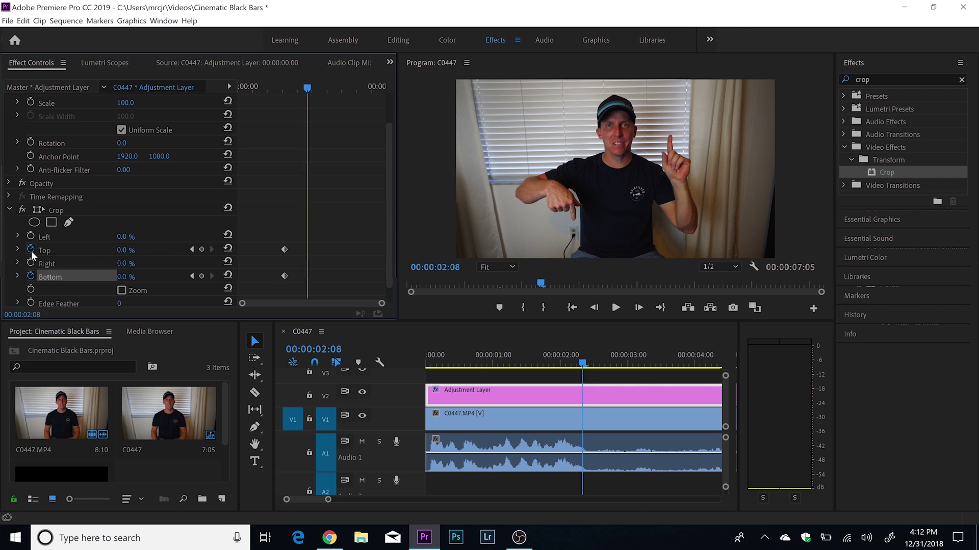
- Add Top and Bottom crop keyframes of 12% at 00:00:02:08
left_click(201, 249)
left_click(115, 249)
left_click(124, 249)
type("12")
key("Return")
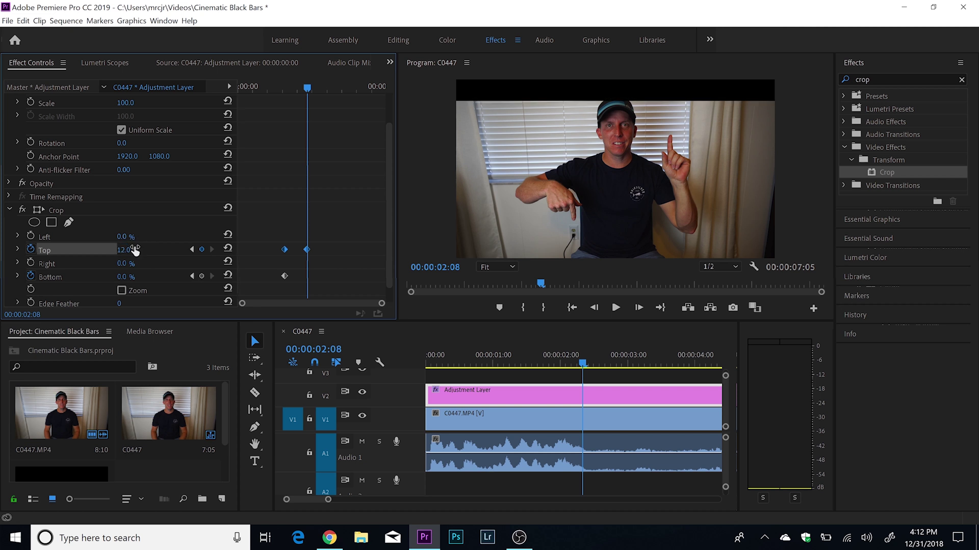
left_click(201, 275)
left_click(135, 275)
type("12")
key("Return")
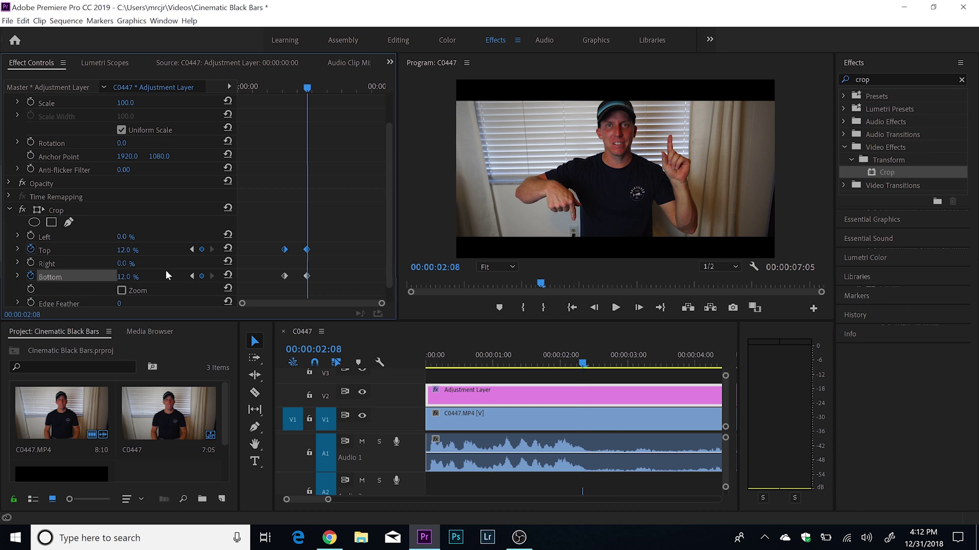
- Preview the bars animating in, then return the playhead to the clip start
left_click_drag(586, 363, 531, 364)
key("space")
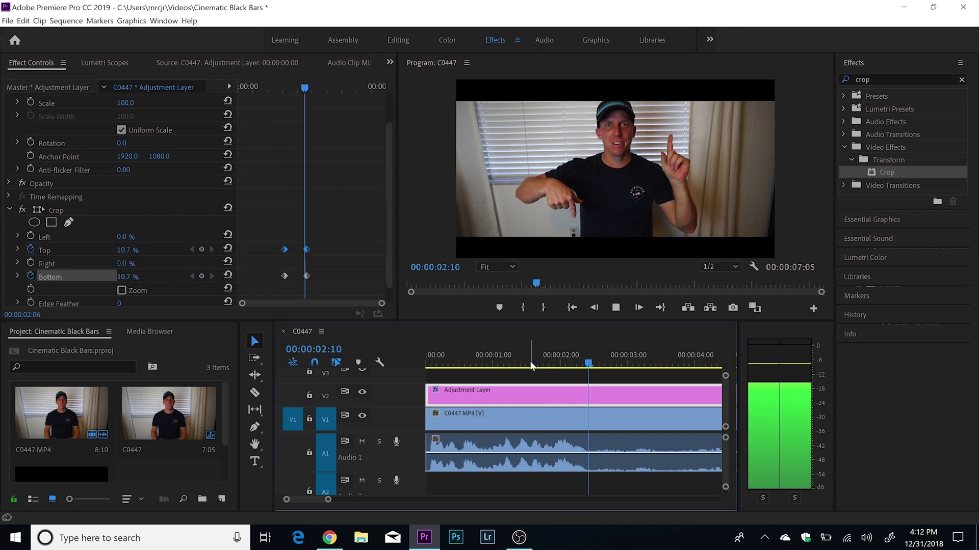
key("space")
left_click_drag(620, 365, 423, 365)
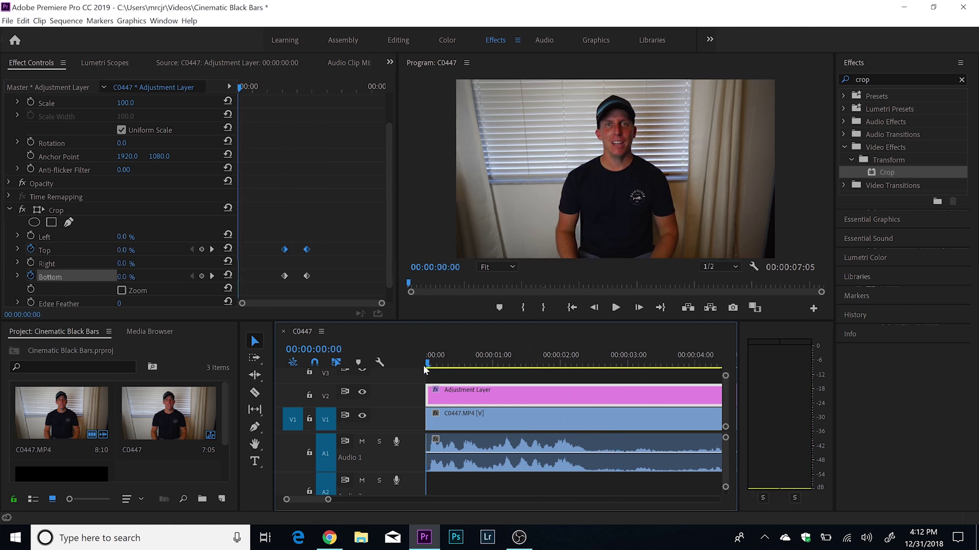
- Stretch the adjustment layer on V2 to the end of C0447.MP4 at 07:05
key("space")
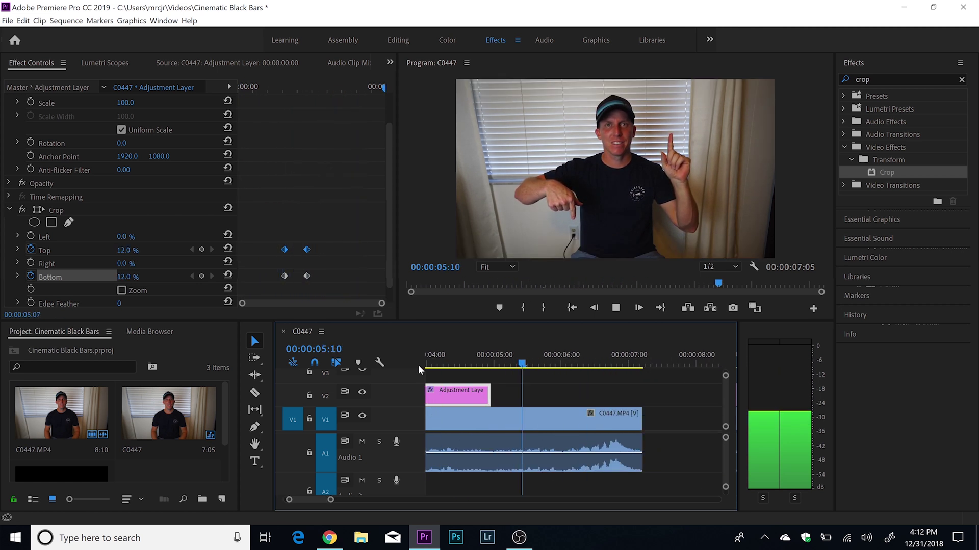
key("space")
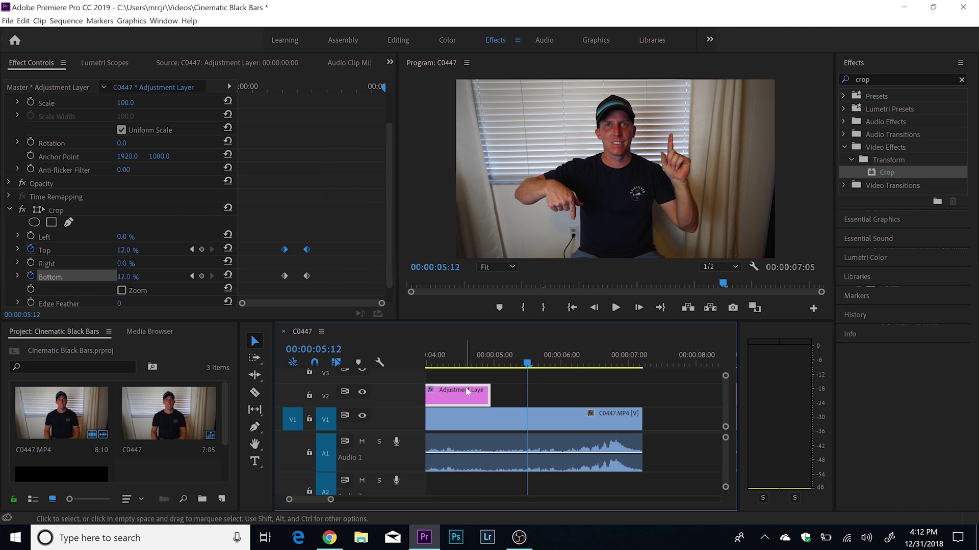
left_click_drag(607, 397, 638, 397)
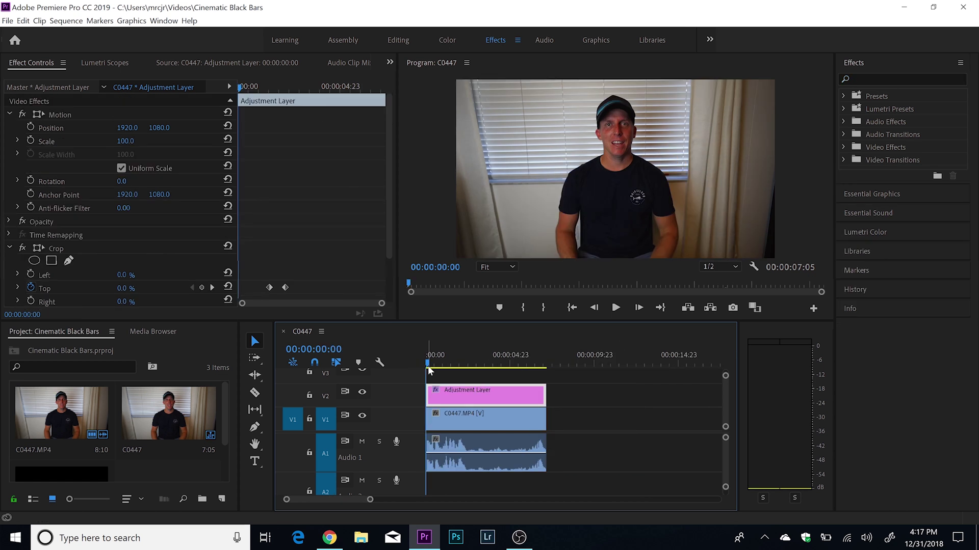
- Preview the animated bars and park the playhead at 00:00:05:20
left_click(270, 288)
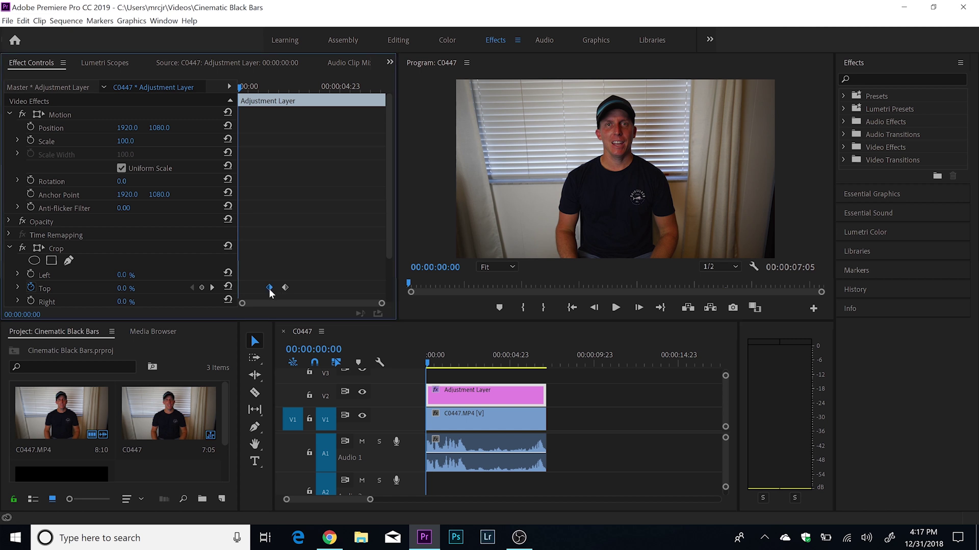
key("space")
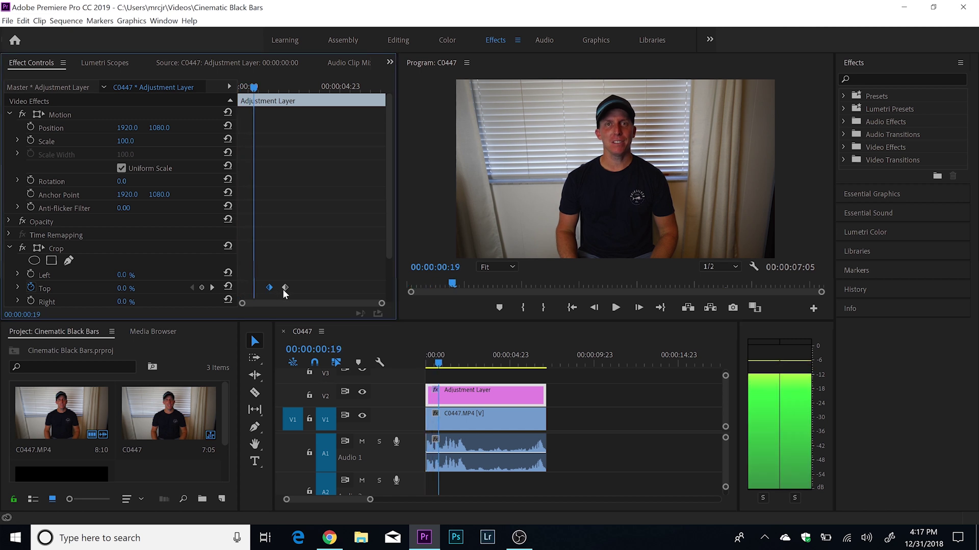
key("space")
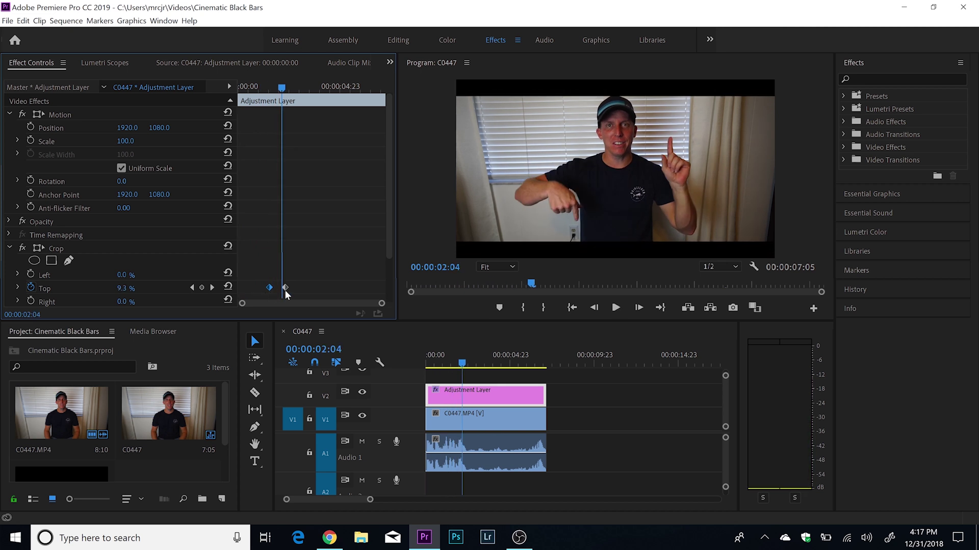
key("space")
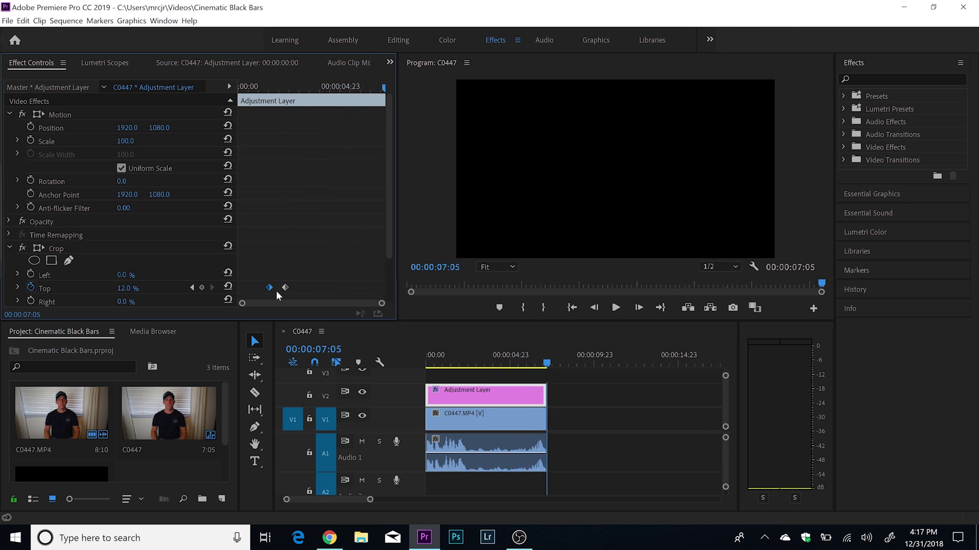
left_click(520, 359)
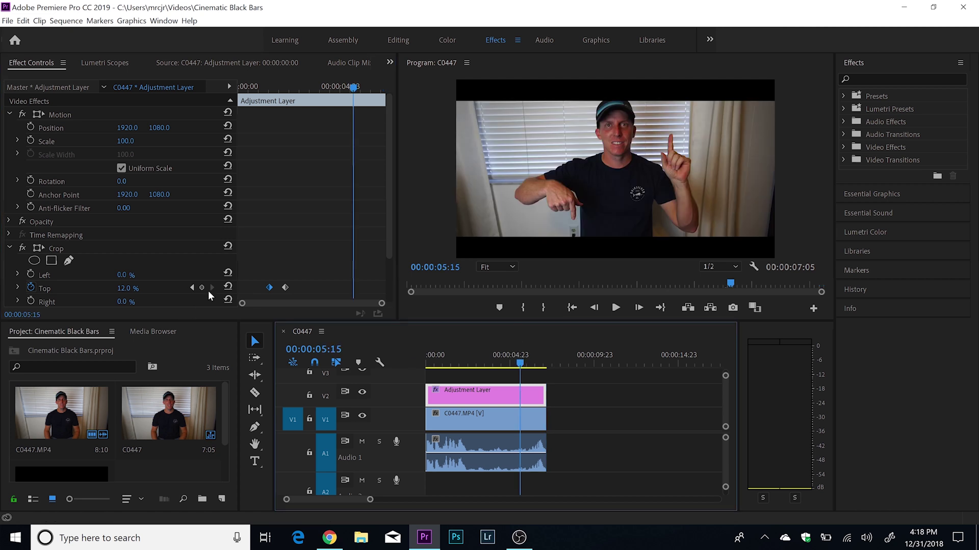
key("Right")
key("Right")
key("Right")
key("Right")
key("Right")
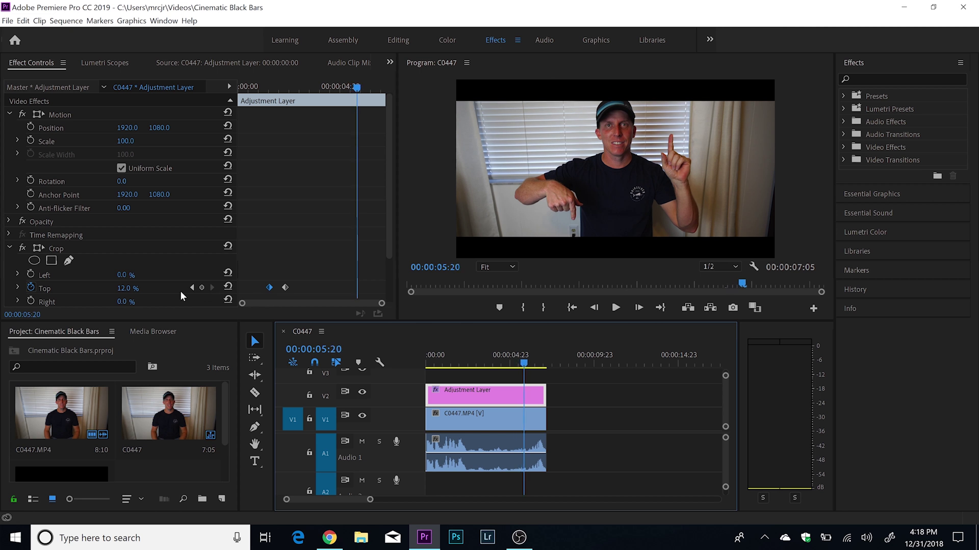
scroll(178, 284, "down", 1)
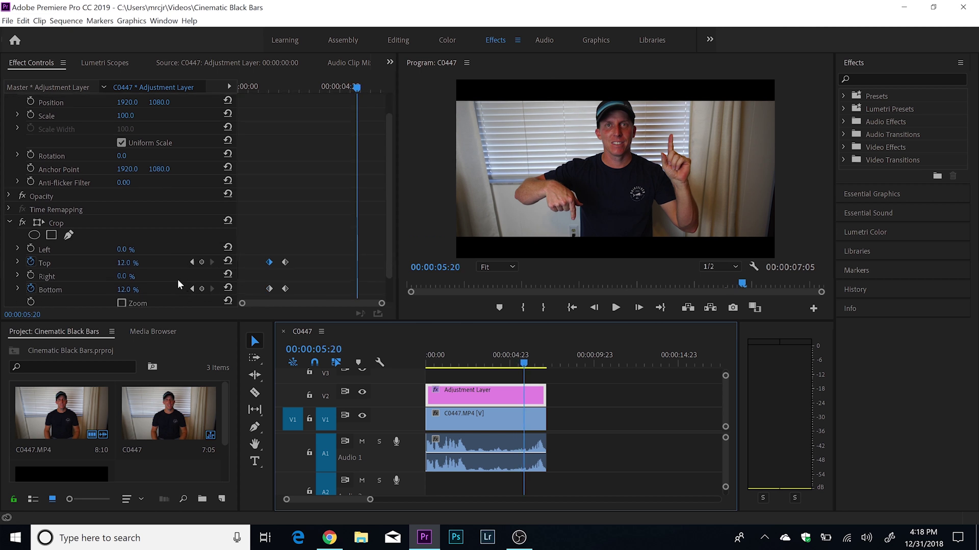
- Add Top and Bottom keyframes holding 12% at 05:20, then move to the clip's end
left_click(203, 262)
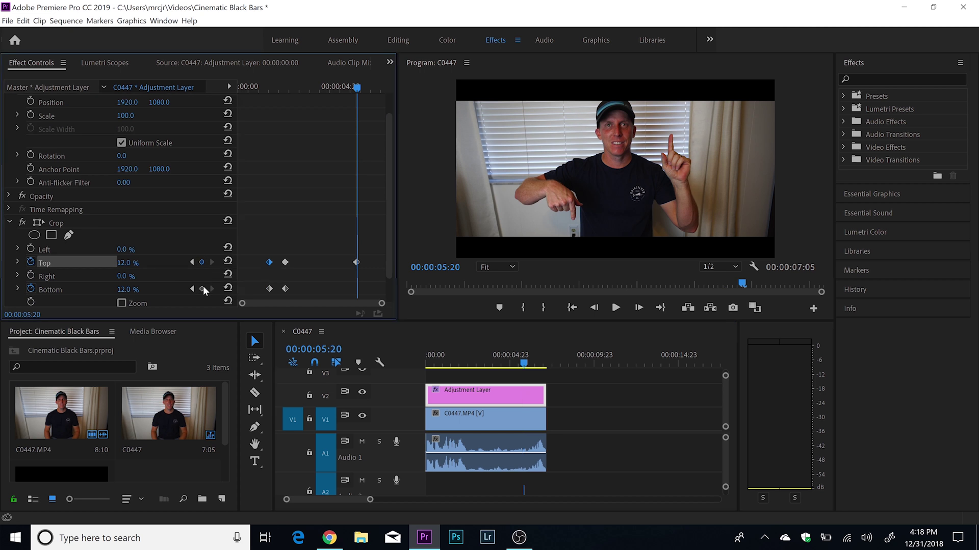
left_click(203, 289)
left_click_drag(523, 362, 546, 366)
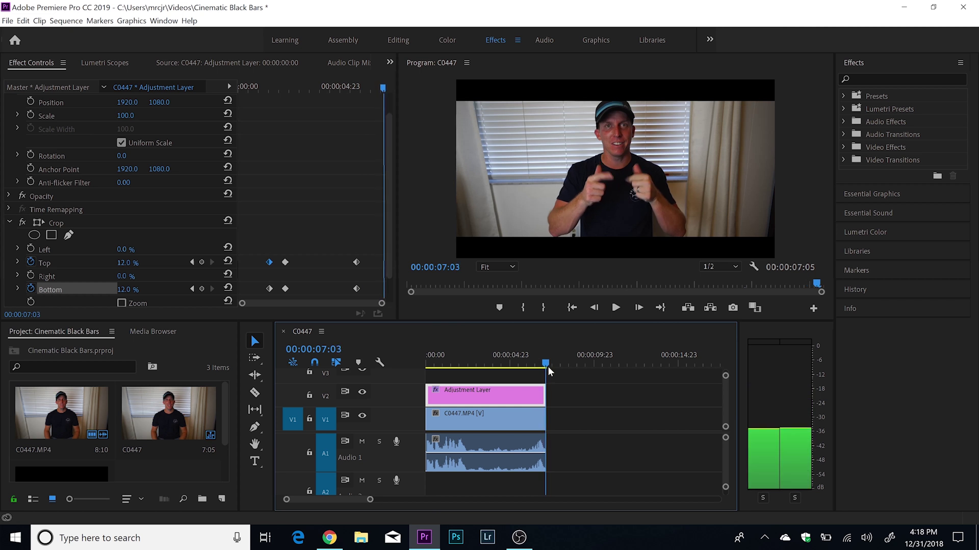
- Add Top and Bottom crop keyframes of 0% at 00:00:07:03
left_click(202, 263)
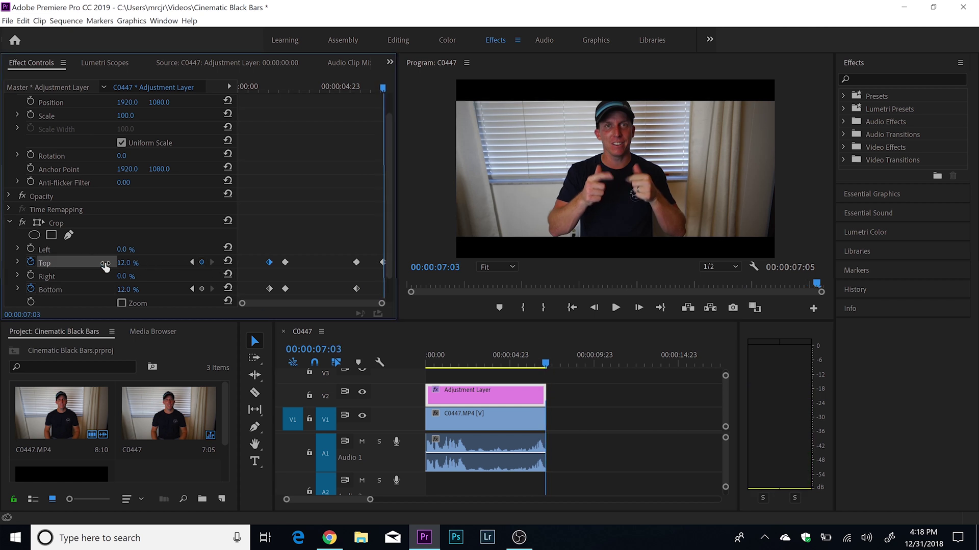
left_click(124, 263)
type("0")
key("Return")
left_click(201, 289)
left_click(133, 289)
left_click(132, 290)
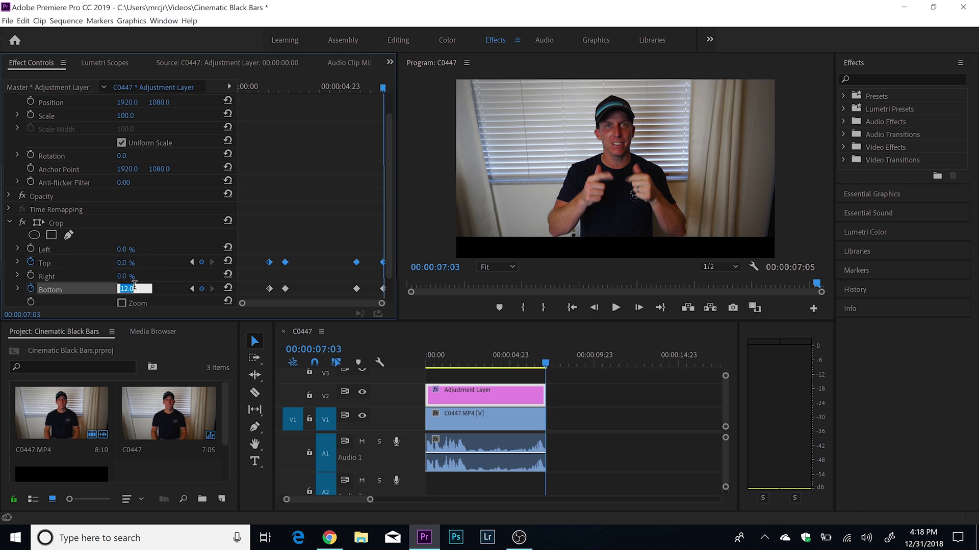
type("0")
key("Return")
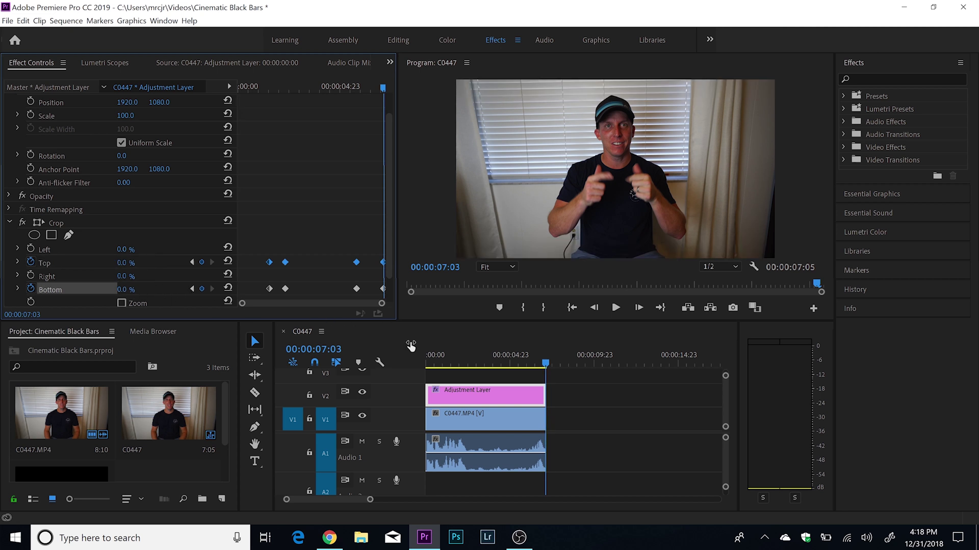
- Play the full bars in-and-out animation from the sequence start
left_click(435, 368)
key("Home")
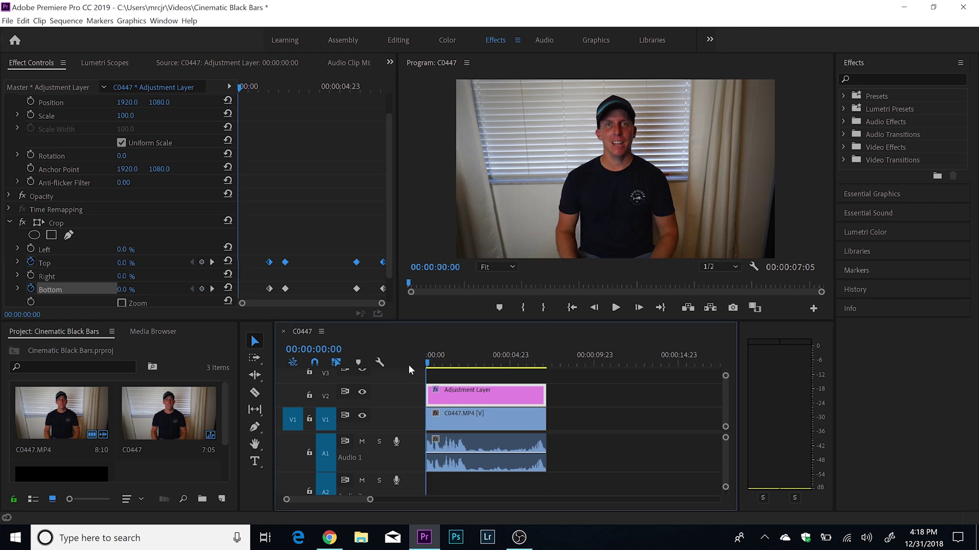
key("space")
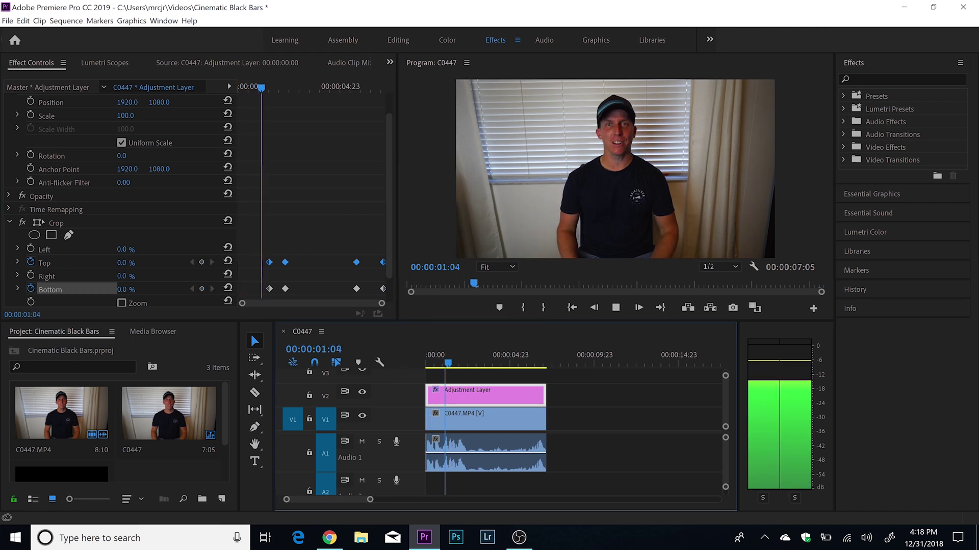